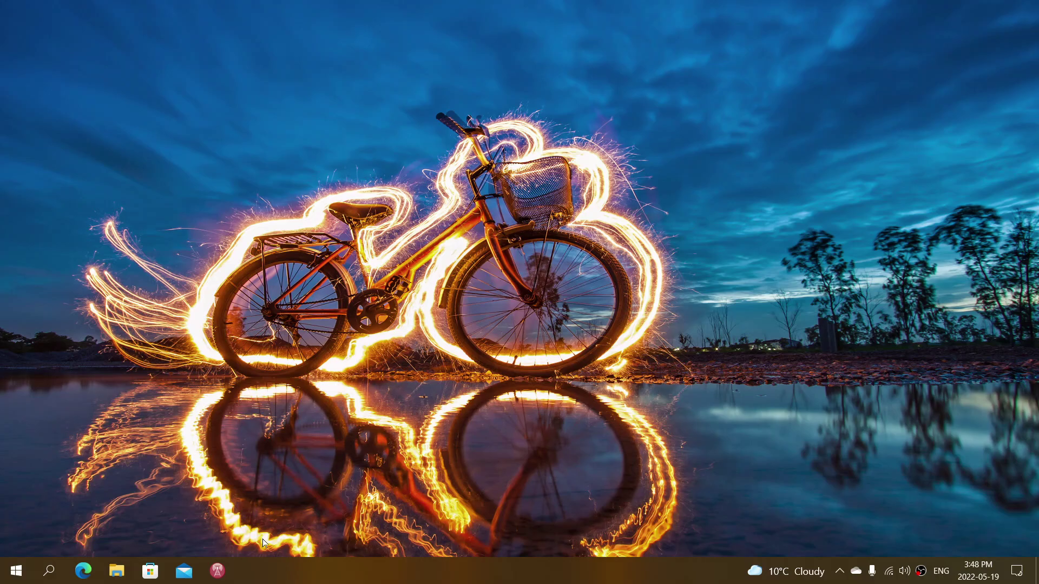
Step: Launch Edge and decline Google's 'Like using Google?' prompt with No thanks
left_click(90, 572)
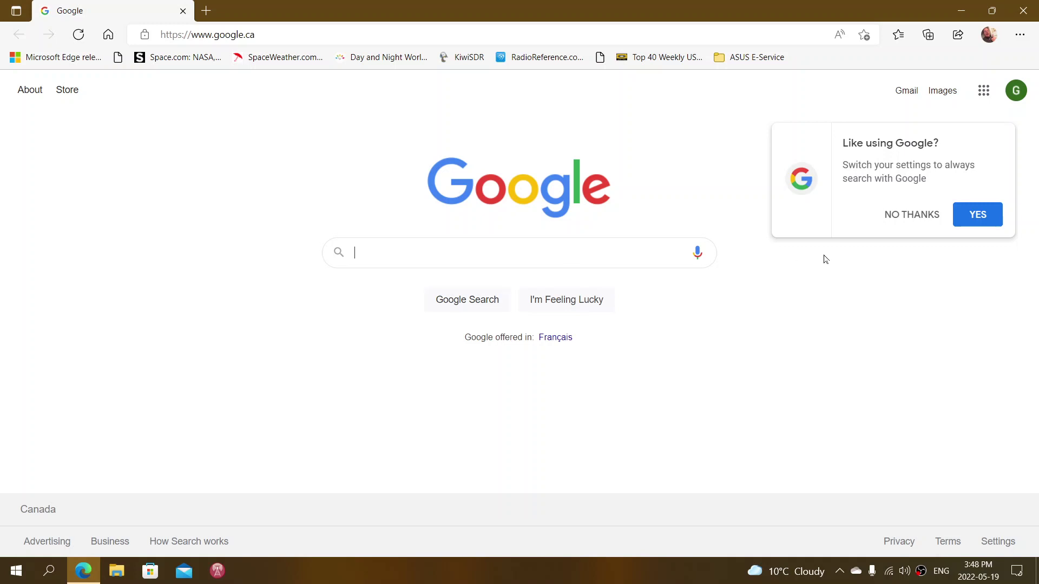
left_click(898, 216)
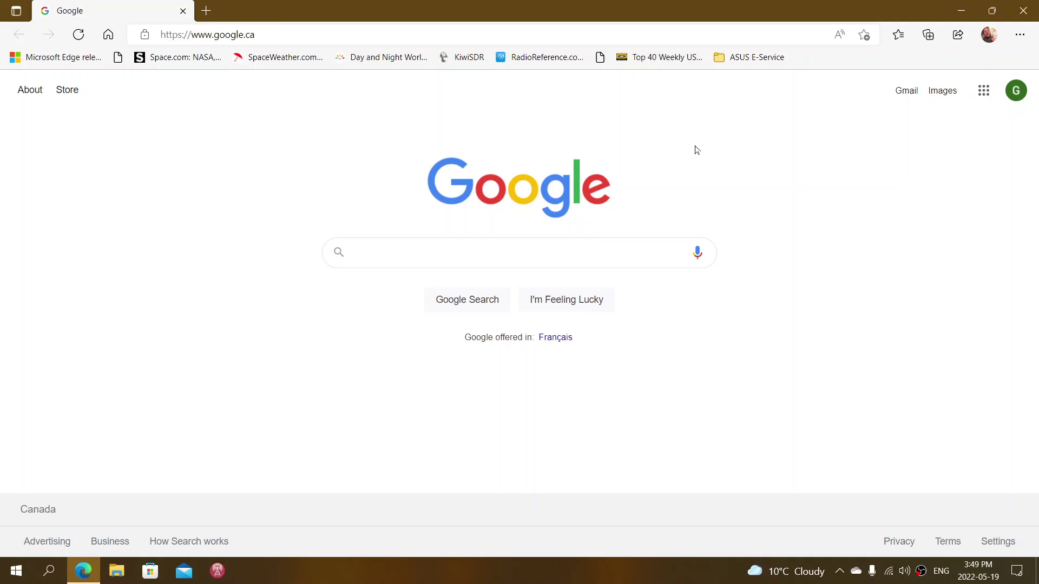
Step: Navigate to youtube.com using the address bar's autocomplete from 'y'
left_click(595, 35)
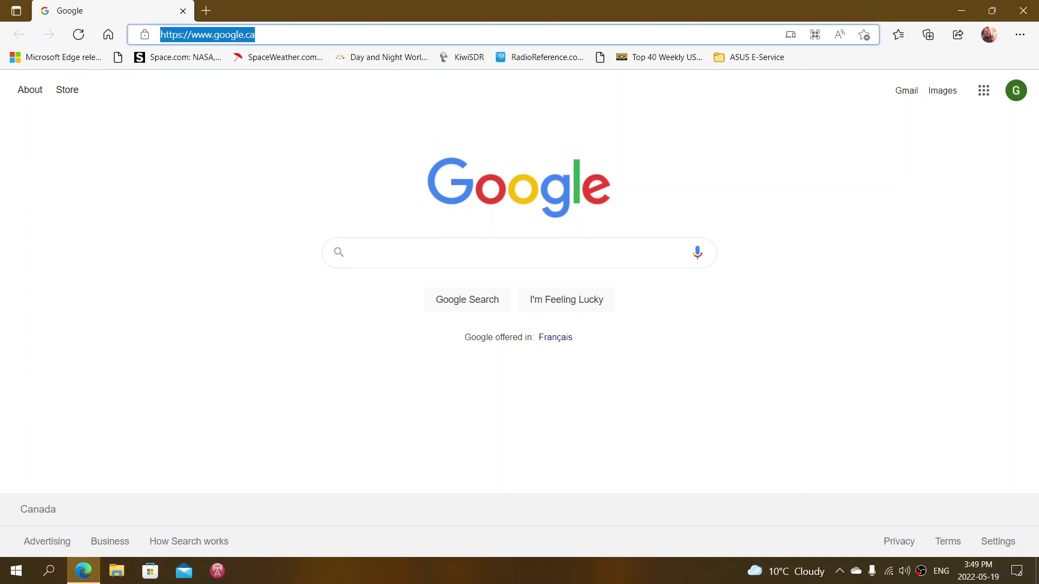
type("youtube.com")
key("Return")
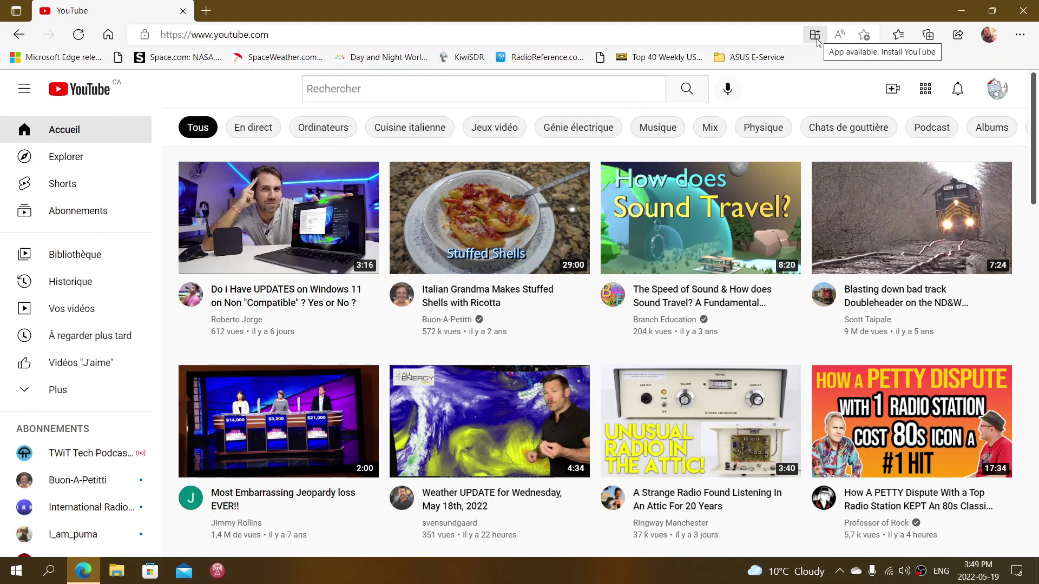
Step: Install YouTube as an app pinned to taskbar and Start, and maximize its window
left_click(816, 41)
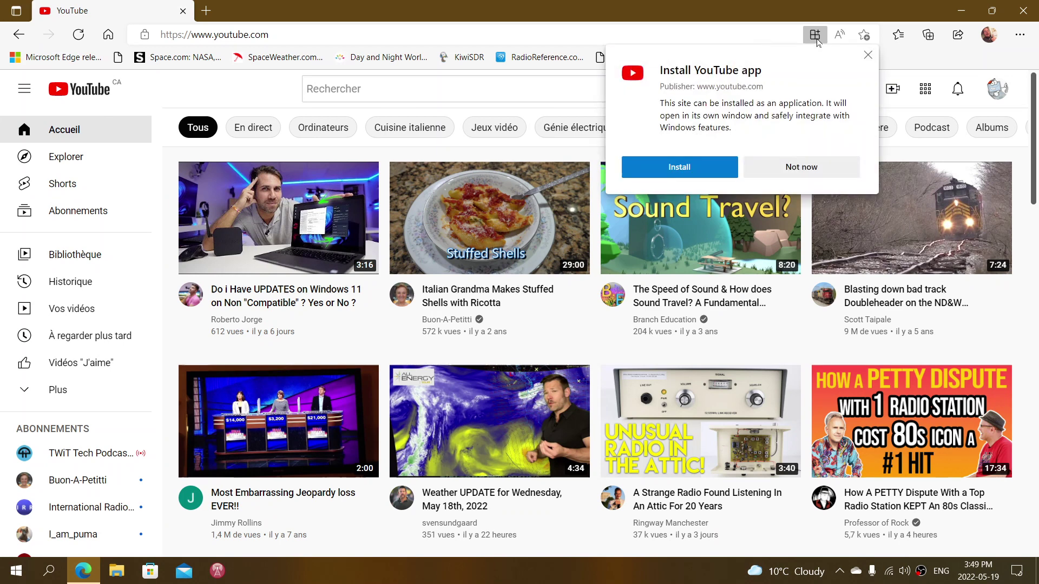
left_click(696, 163)
mouse_move(697, 169)
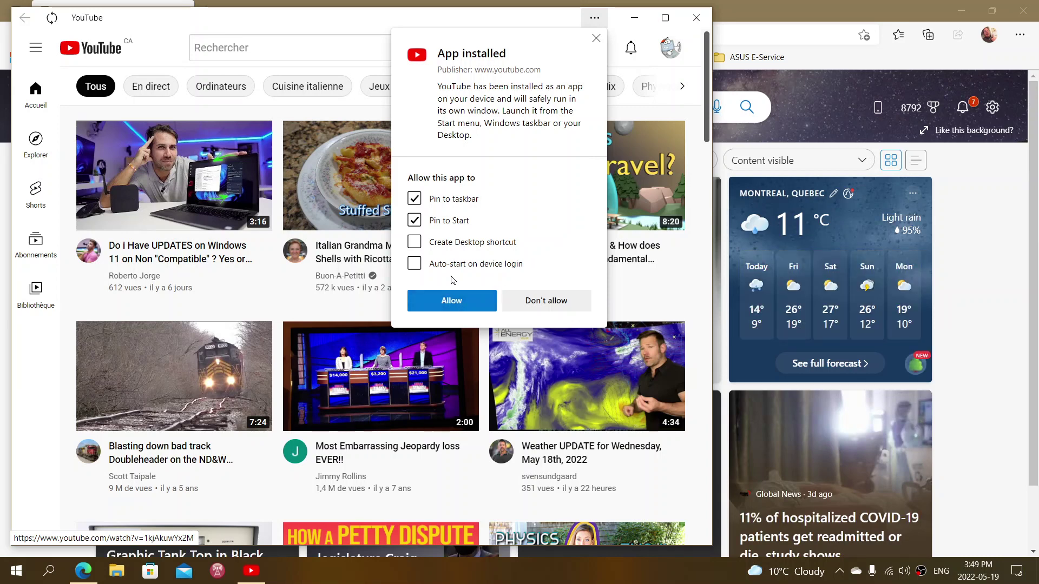
left_click(450, 301)
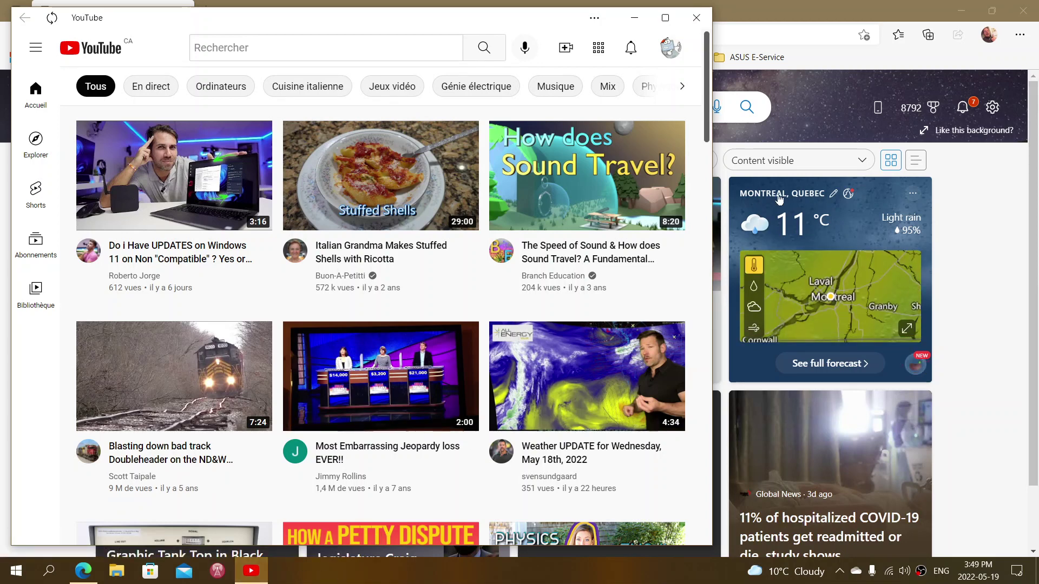
left_click(665, 19)
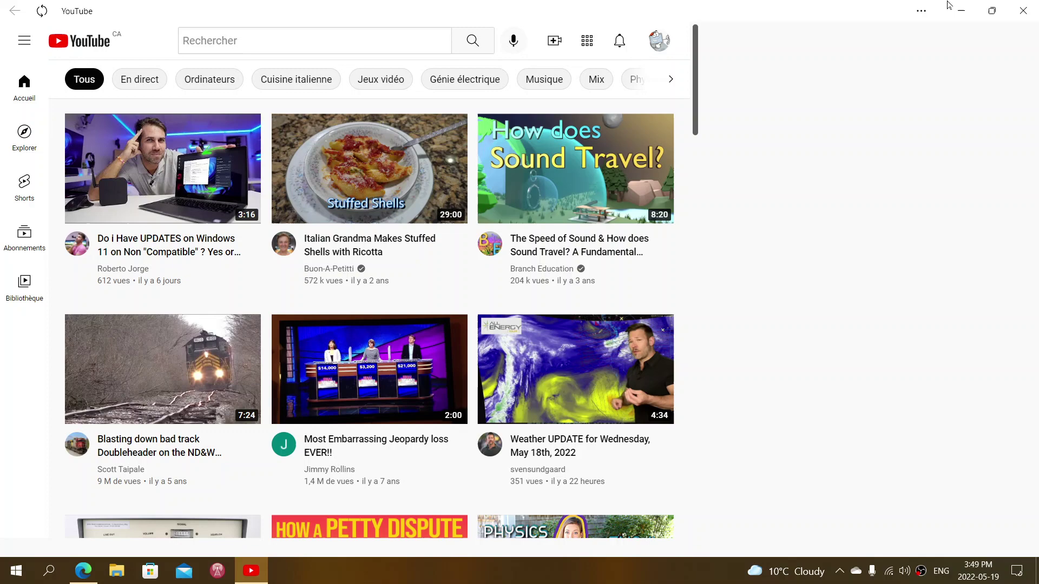
Step: Close the YouTube app and Edge, then relaunch YouTube from Start's Recently added list
left_click(1030, 17)
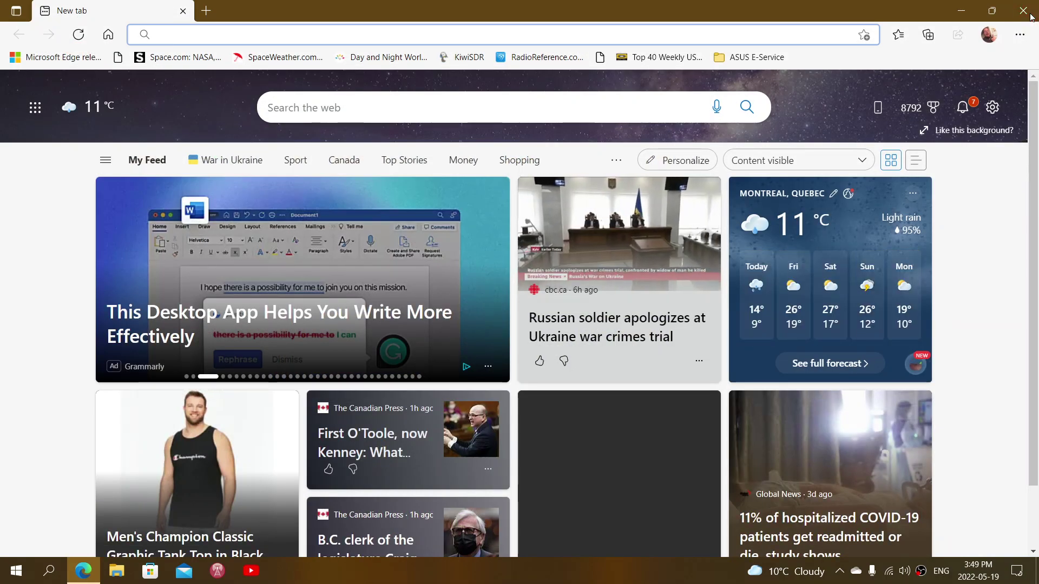
left_click(1031, 17)
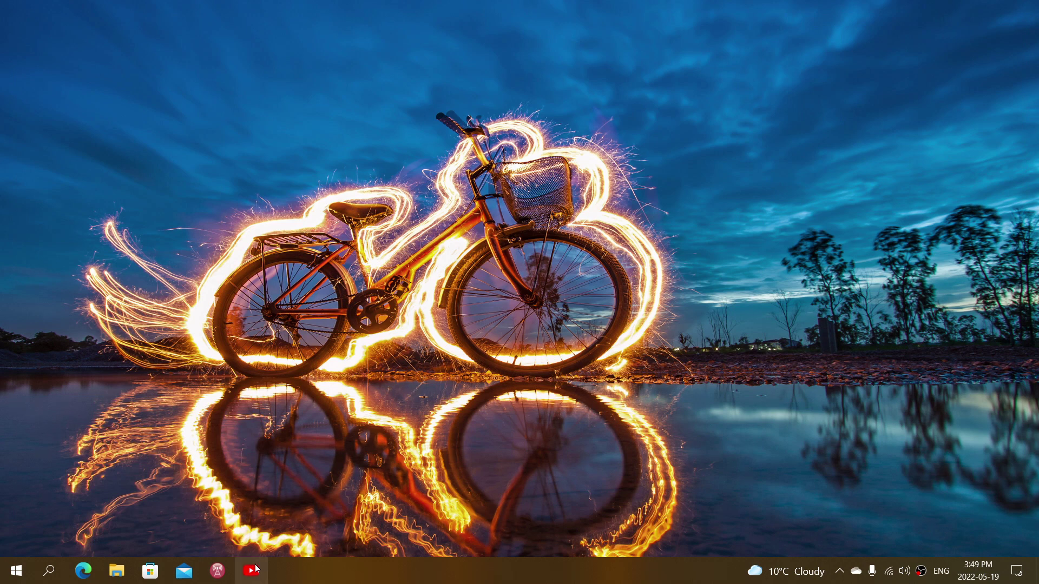
left_click(12, 570)
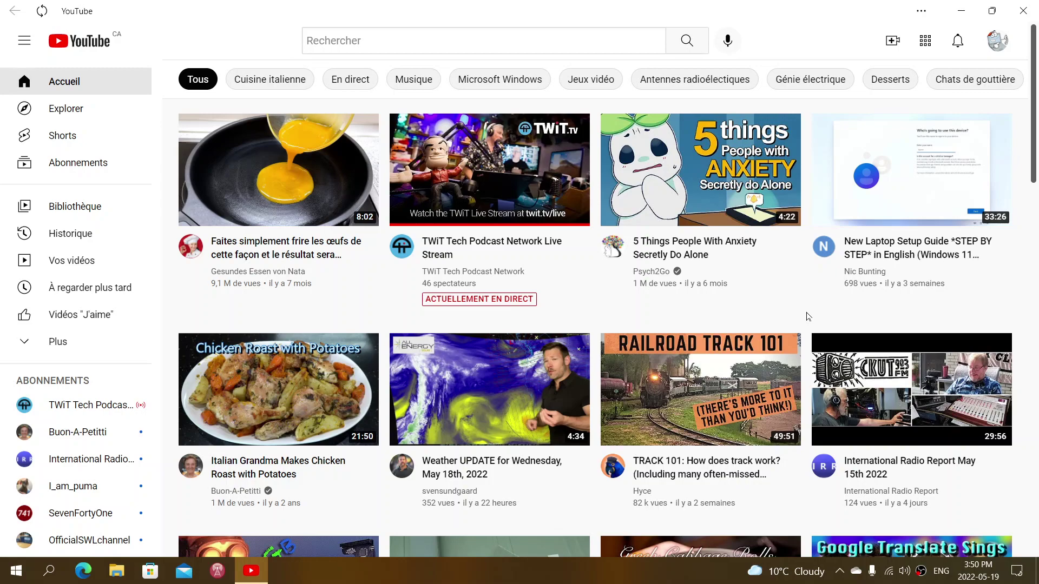
scroll(807, 316, "down", 8)
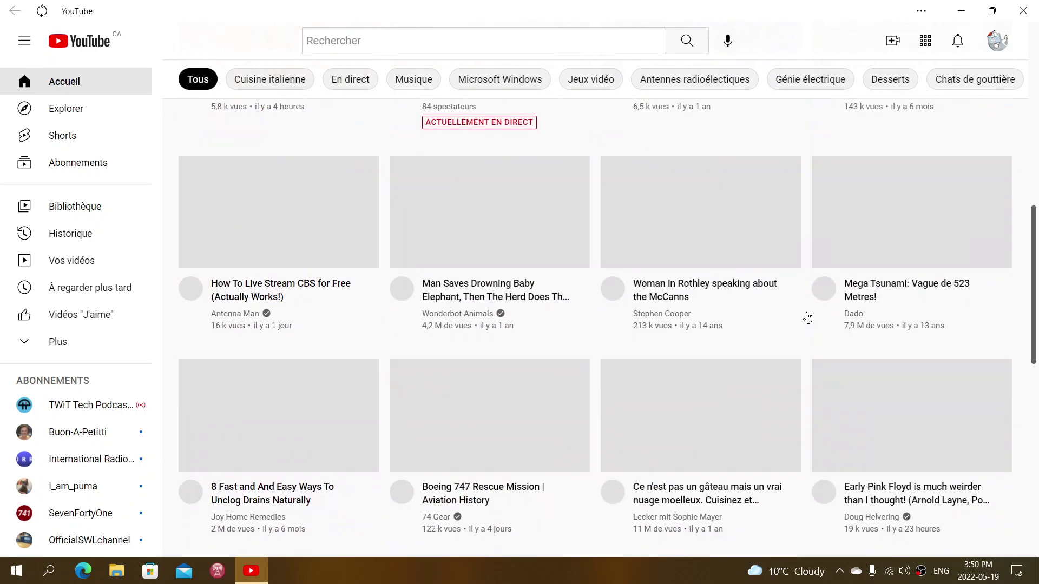
scroll(807, 316, "up", 8)
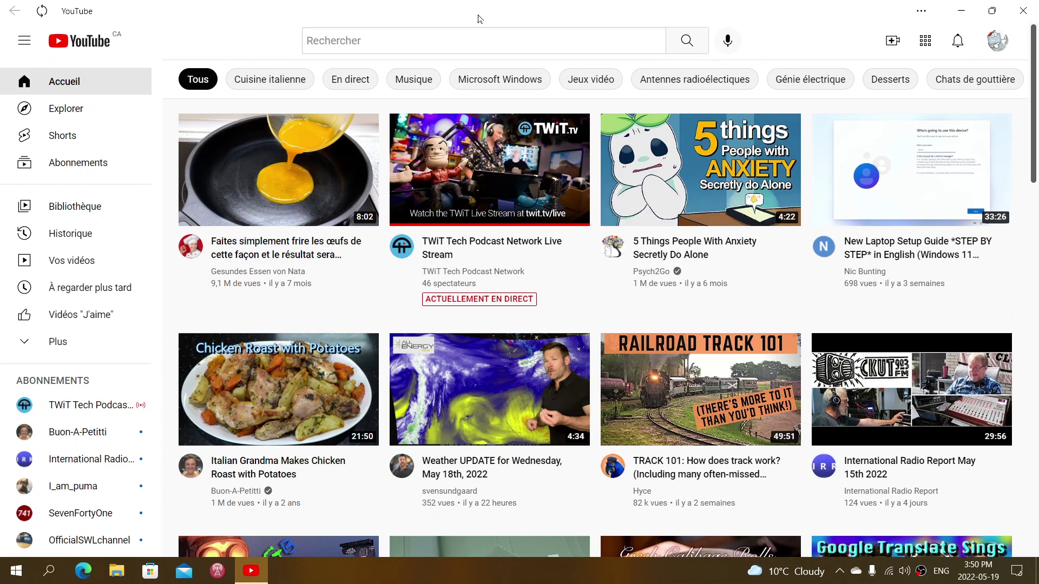
Step: Close the YouTube app, reopen Edge and go to twitter.com
left_click(1023, 11)
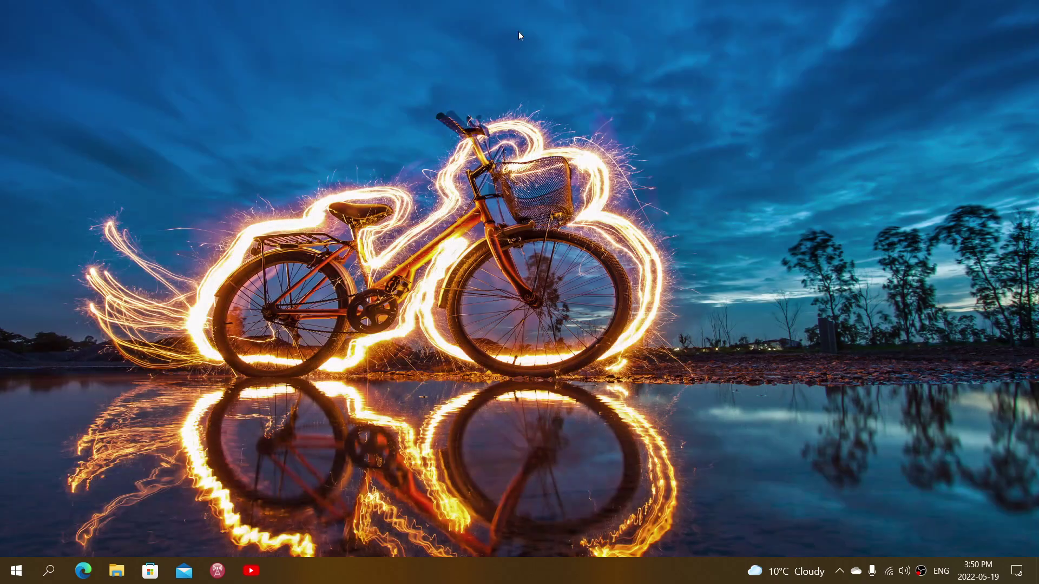
left_click(86, 569)
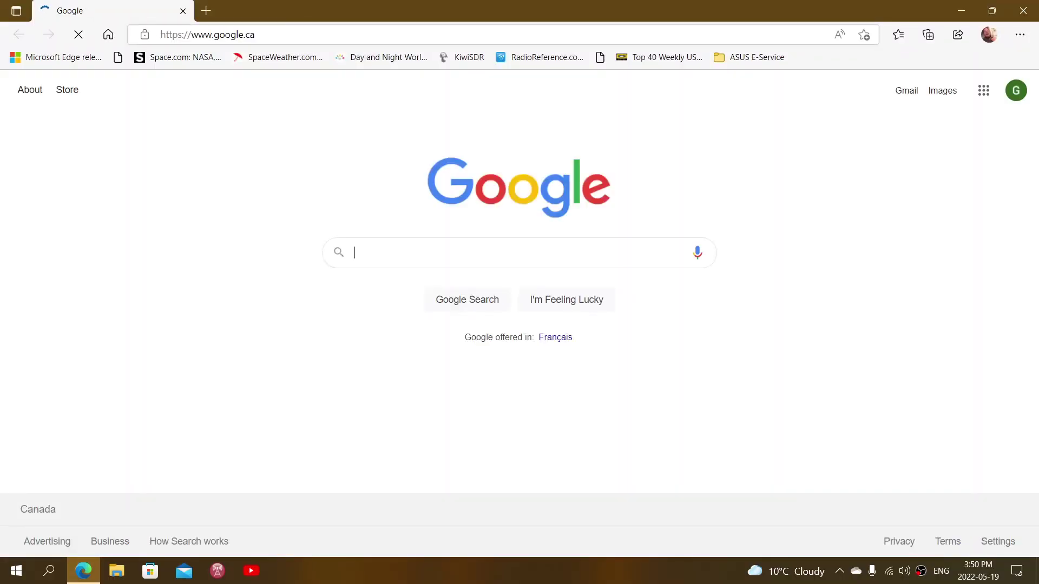
key("ctrl+l")
type("twiter.com")
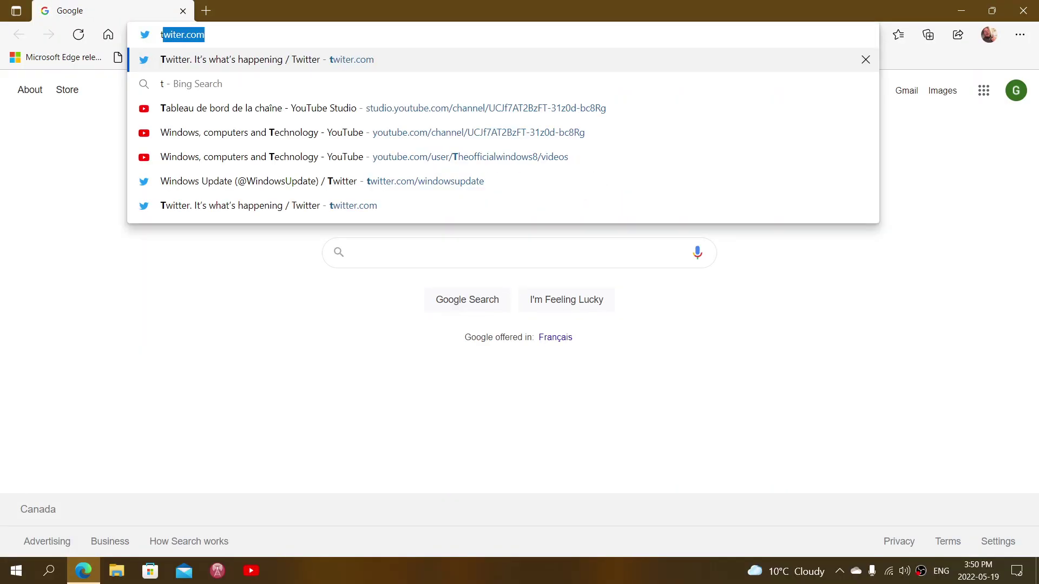
key("Return")
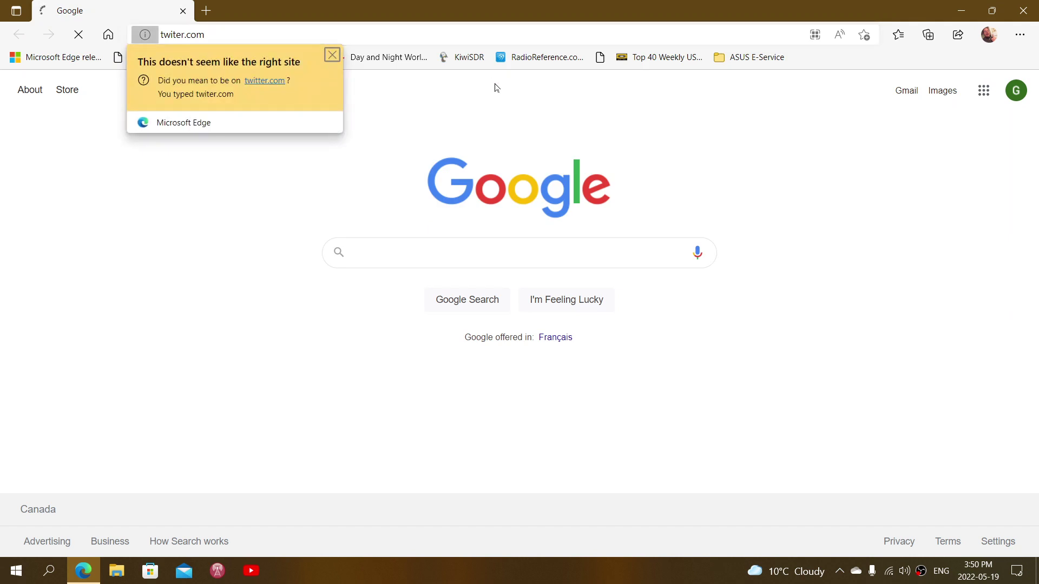
left_click(319, 80)
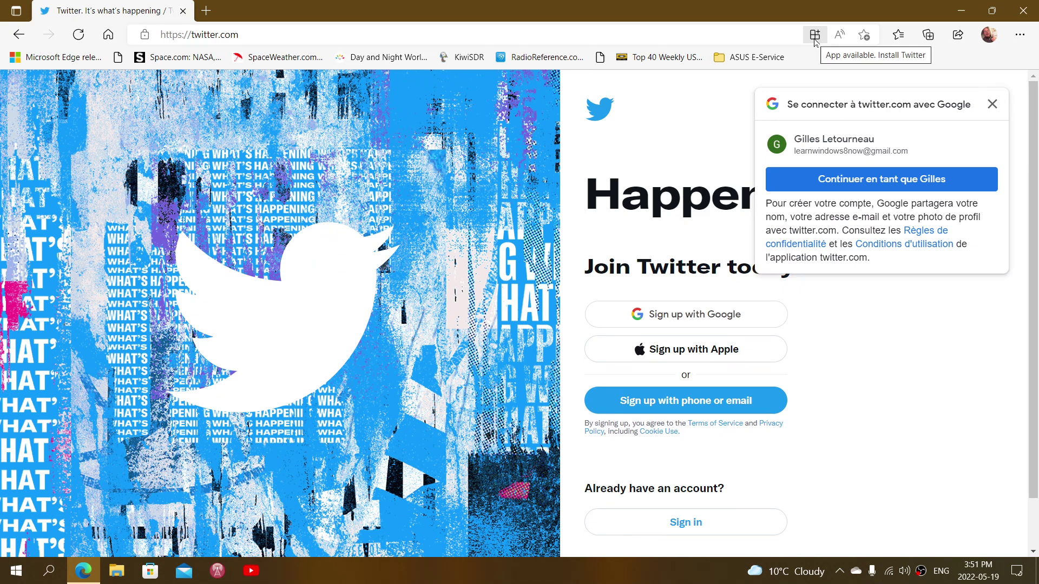
Step: Install Twitter as an app pinned to taskbar and Start, maximize it, then close it
left_click(814, 37)
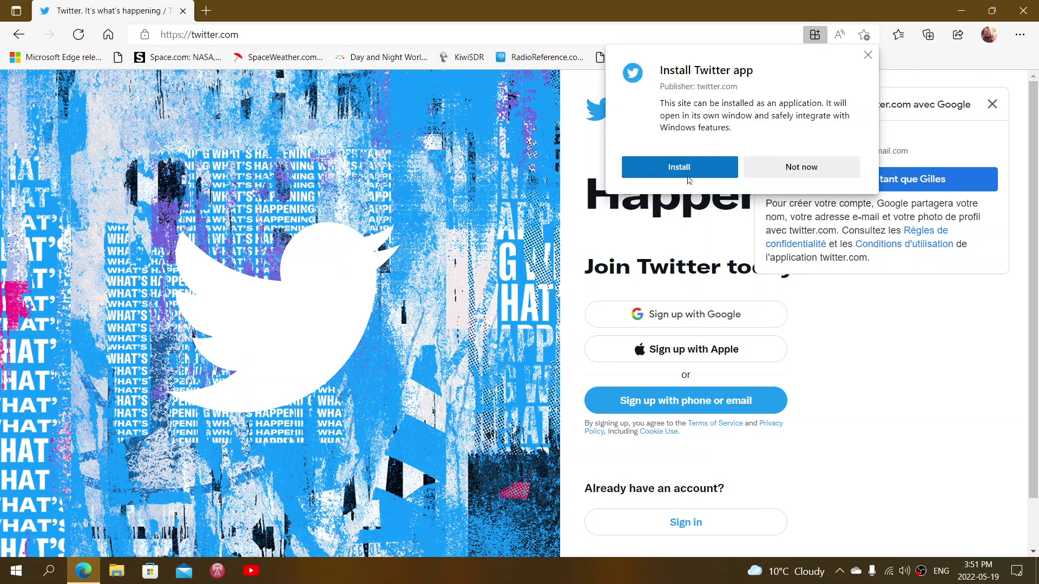
left_click(688, 169)
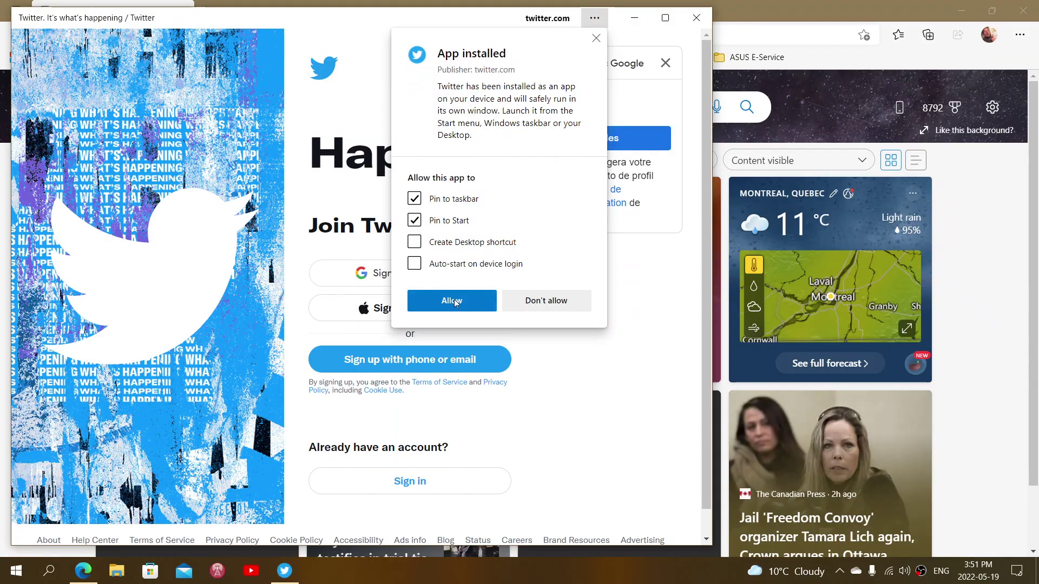
left_click(452, 301)
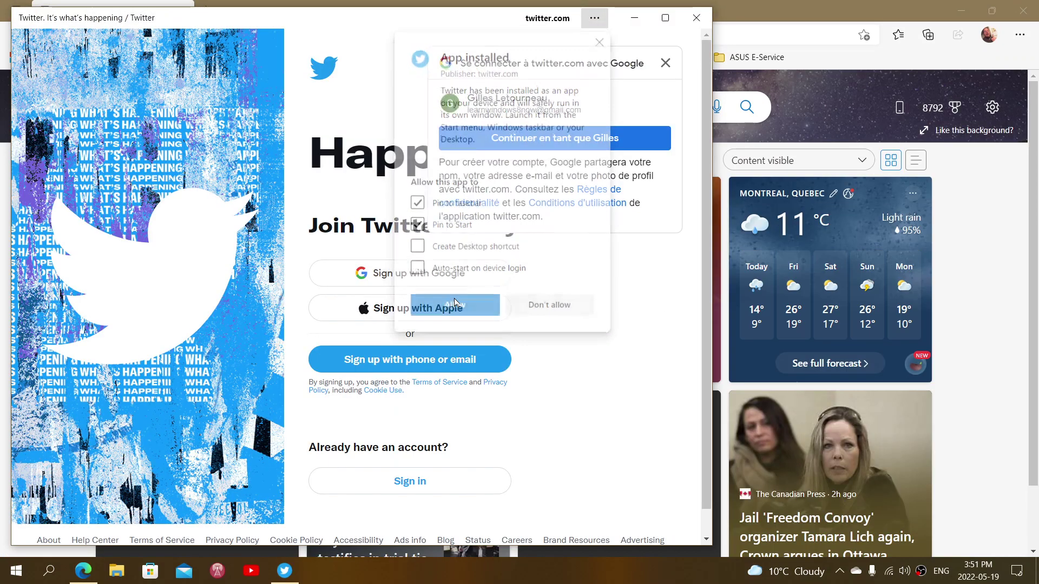
left_click(665, 18)
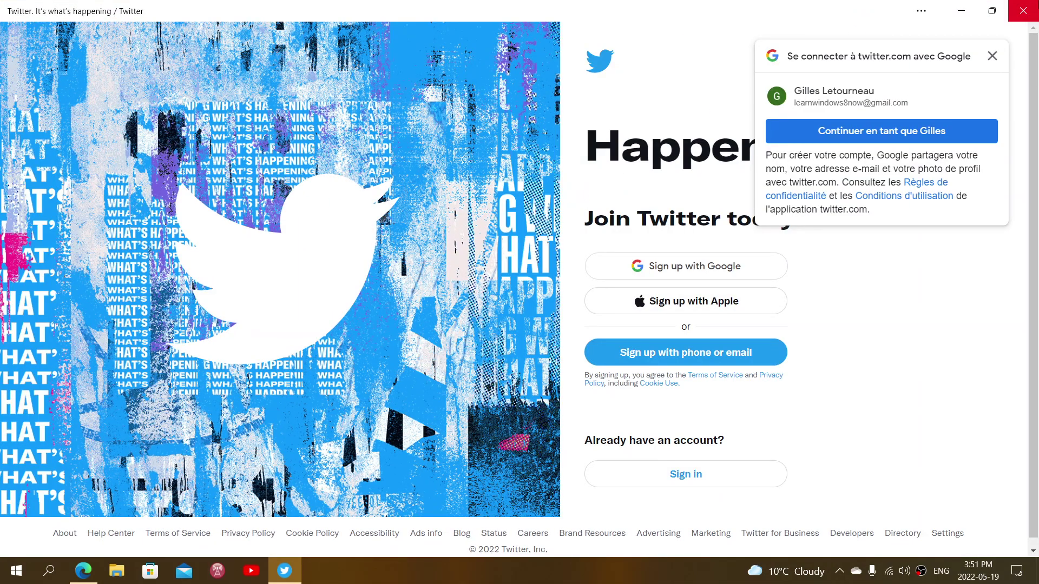
left_click(1028, 9)
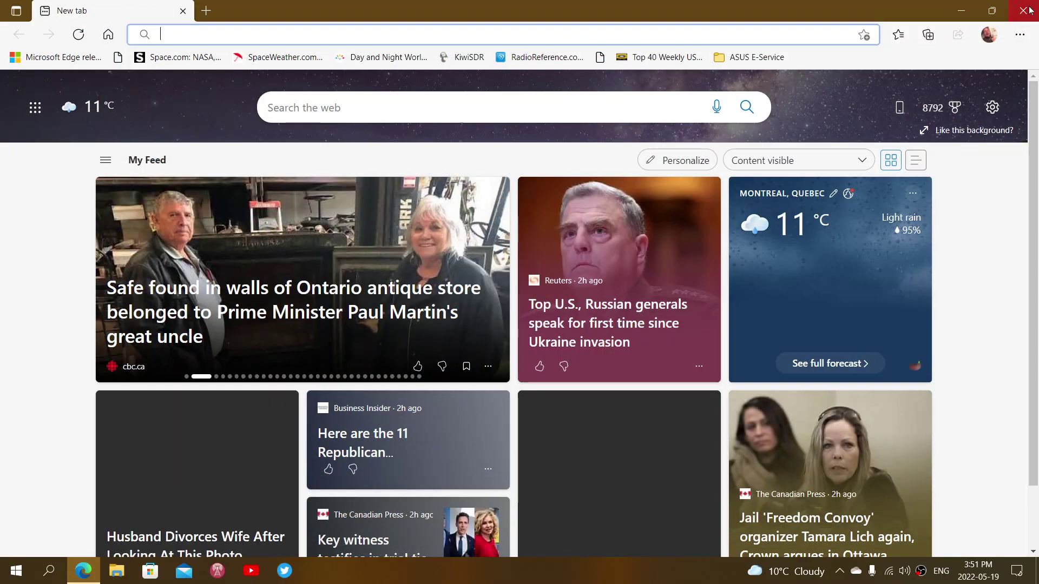
Step: Close Edge and check that Twitter and YouTube appear in the Start menu
left_click(1028, 9)
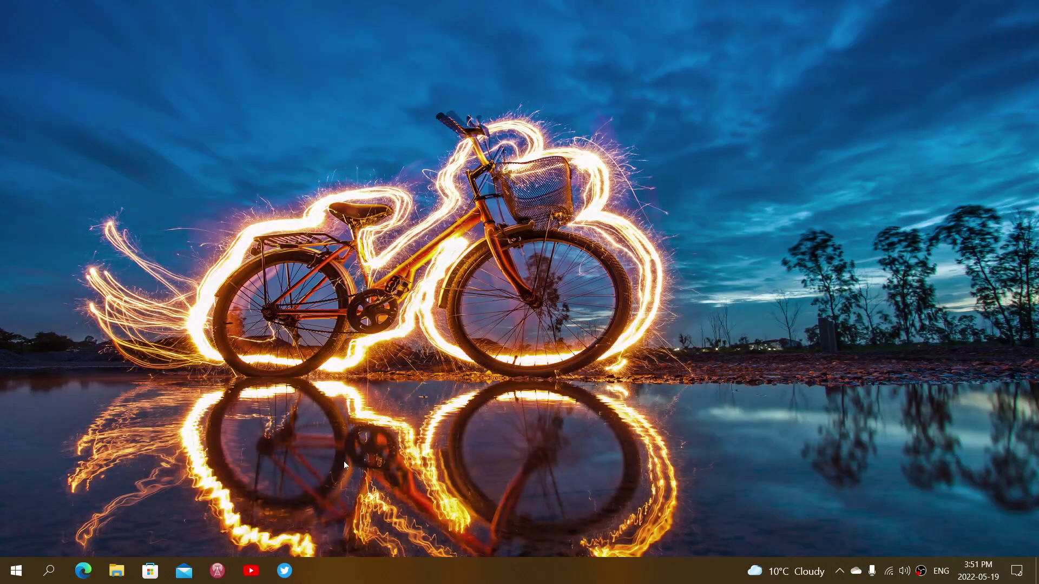
left_click(15, 579)
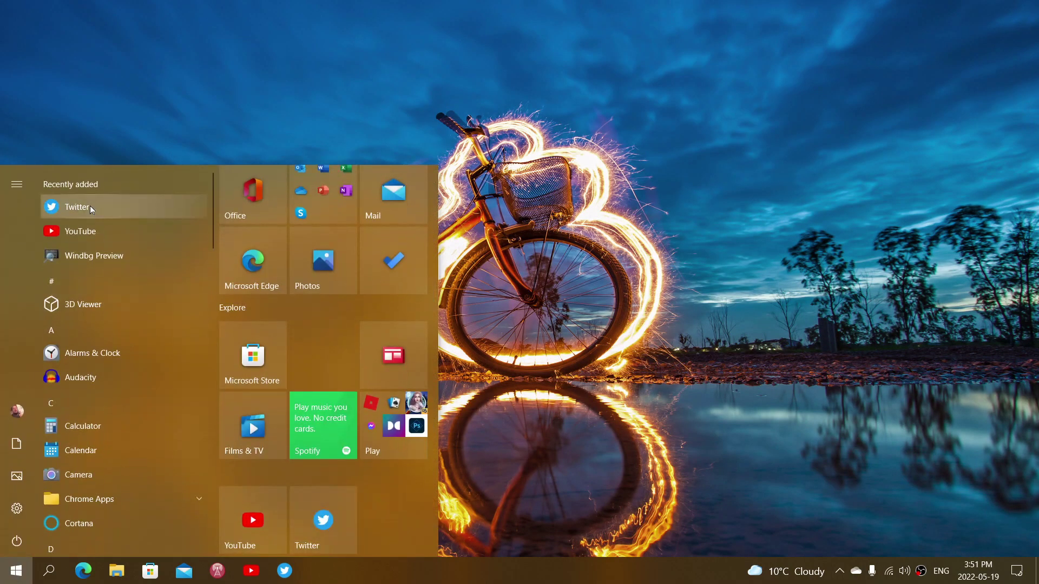
left_click(550, 98)
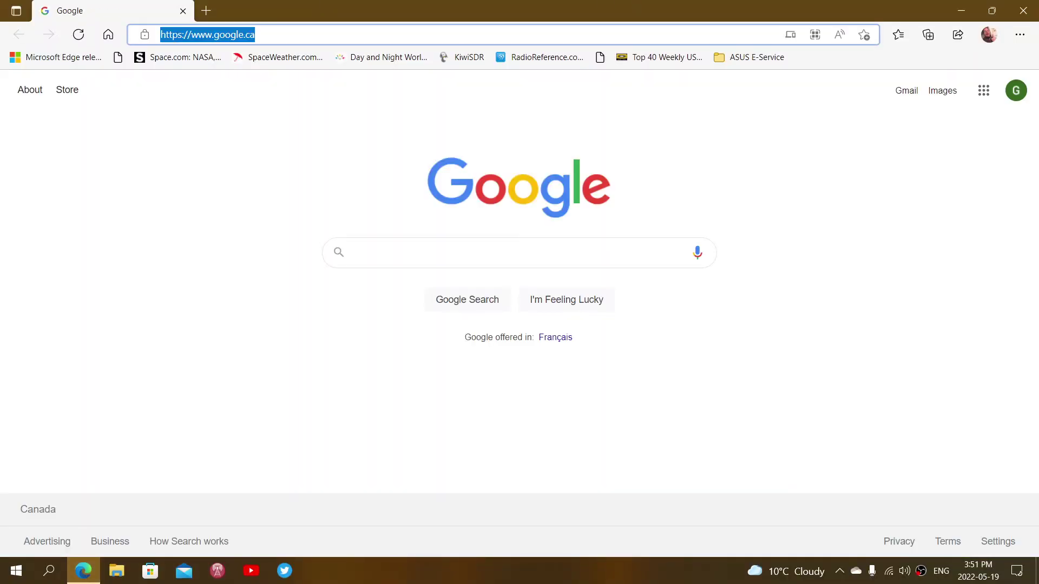
Step: Load youtube.com in Edge, then close the browser
type("youtube.com")
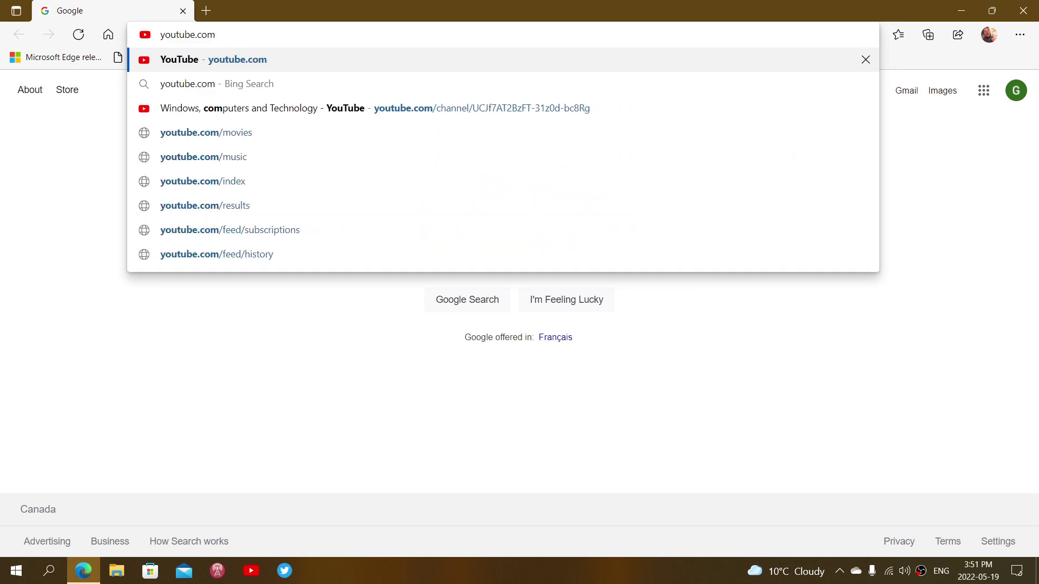
key("Return")
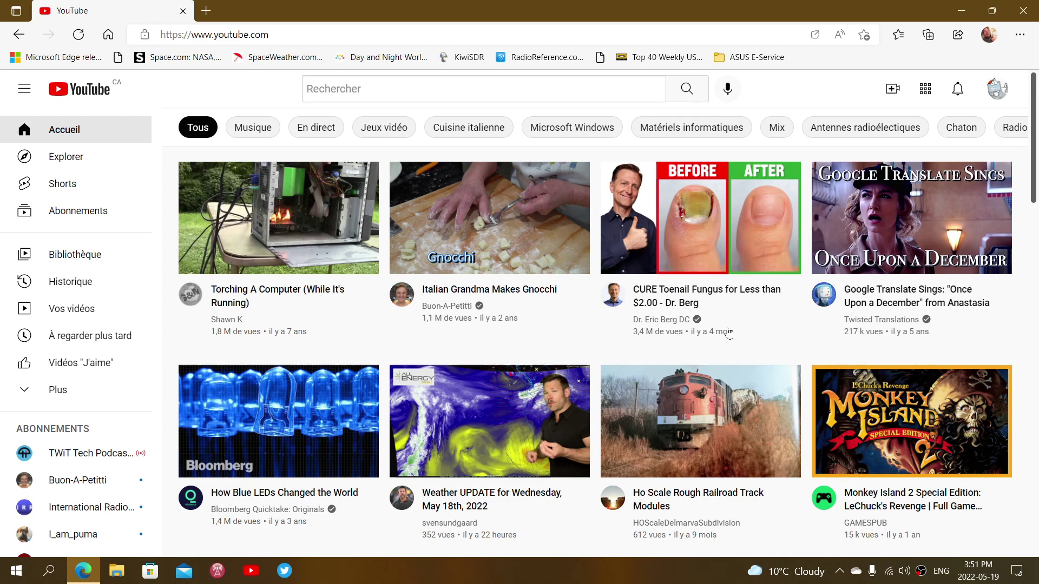
left_click(1033, 6)
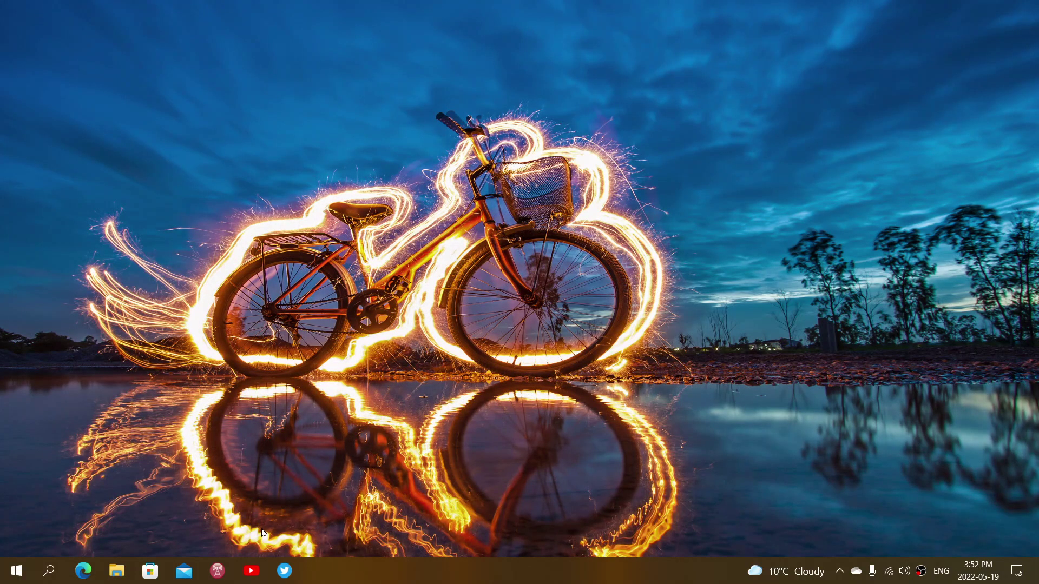
right_click(255, 578)
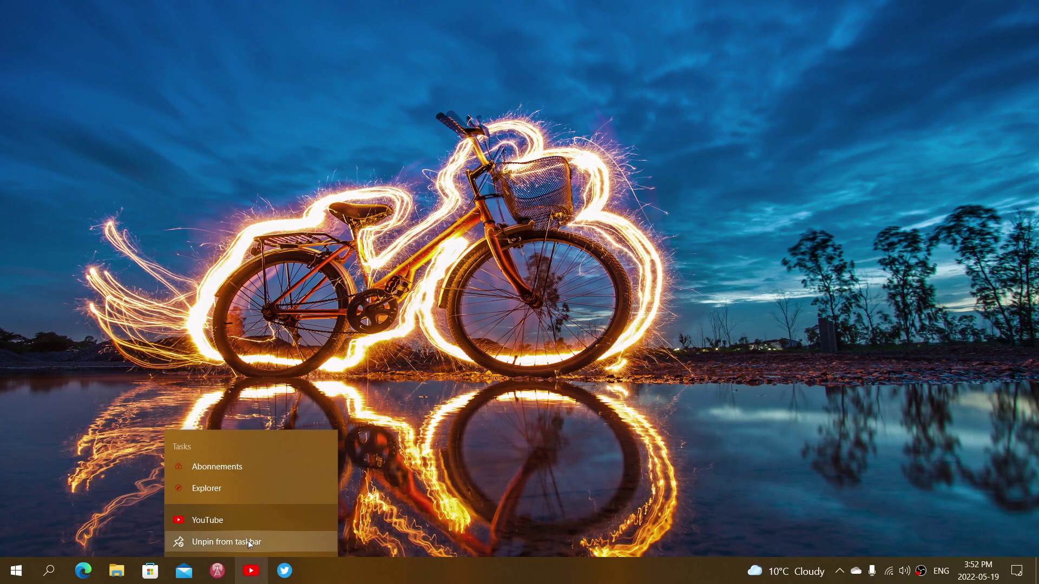
left_click(555, 434)
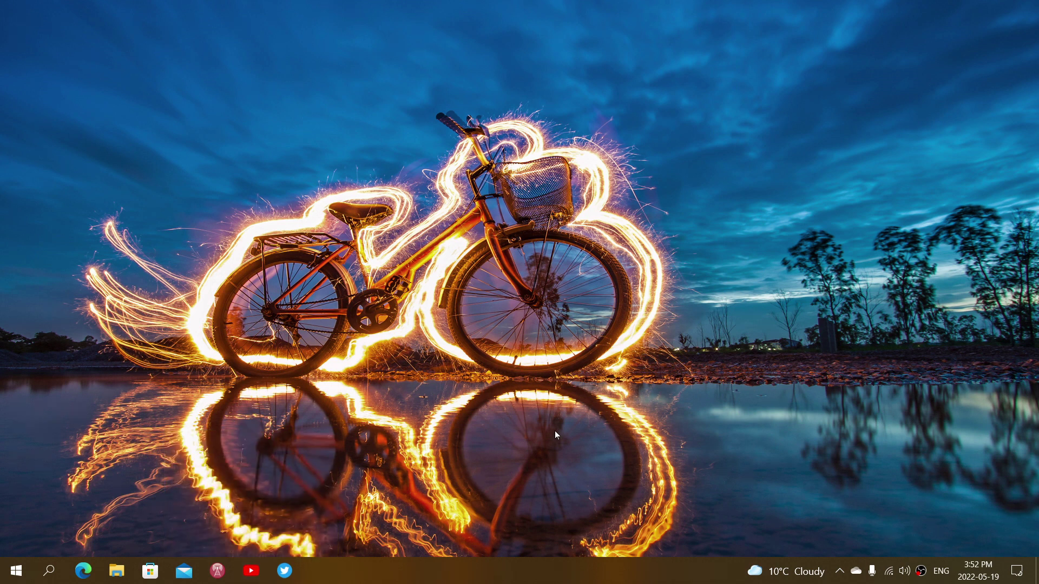